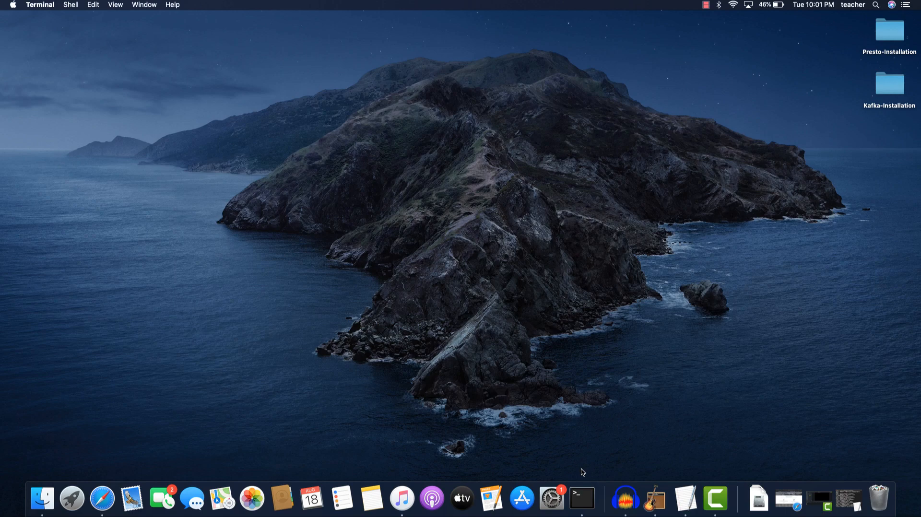
# - Change into Desktop/Kafka-Installation/kafka_2.13-2.5.0 and start ZooKeeper there
pyautogui.click(581, 497)
pyautogui.write('cd De')
pyautogui.press('Tab')
pyautogui.write('Kafka-Installation/kafka_2.13-2.5.0')
pyautogui.press('Return')
pyautogui.press('Return')
pyautogui.write('bin/zookeeper-server-start.sh config/zookeeper.propertie')
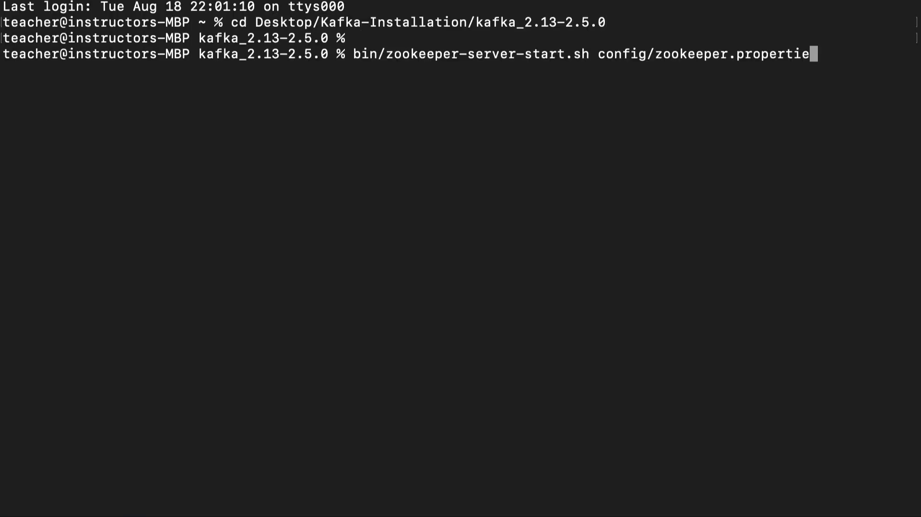
pyautogui.write('s')
pyautogui.press('Return')
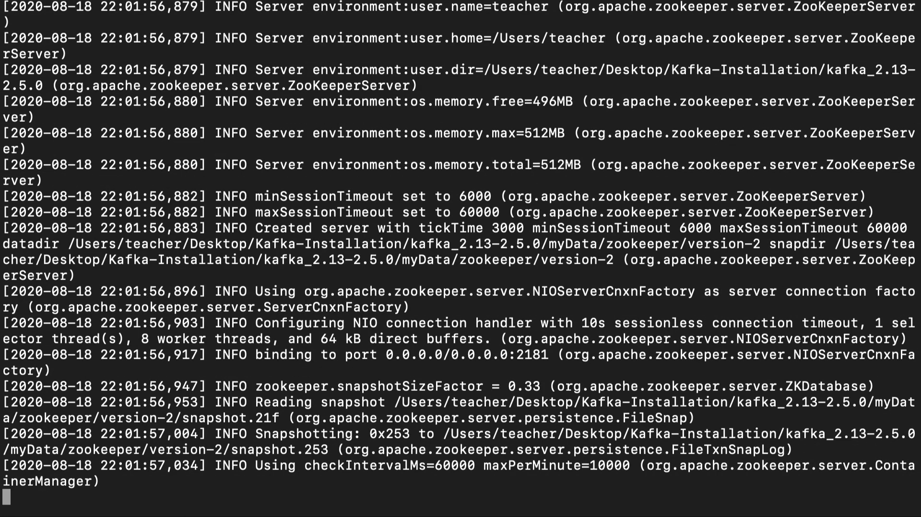
# - Start the Kafka broker with server.properties in a second Ocean-profile tab
pyautogui.click(71, 4)
pyautogui.moveTo(79, 25)
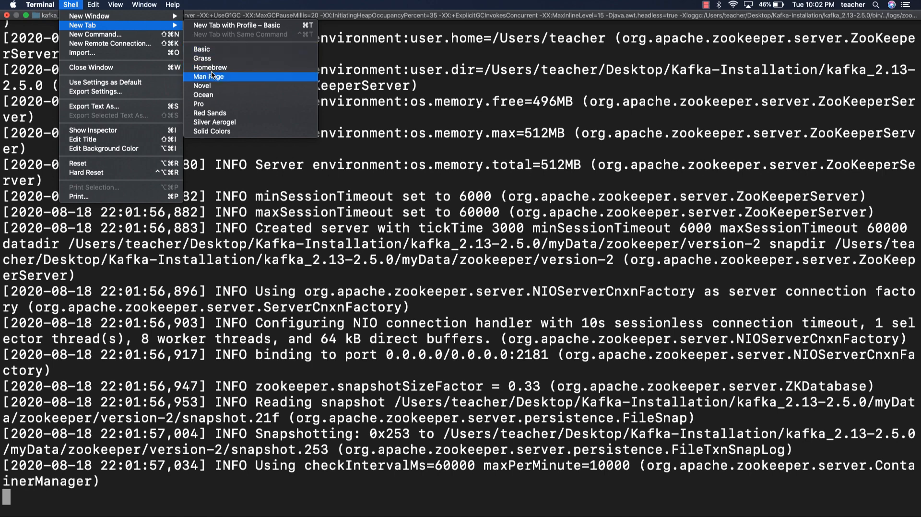
pyautogui.click(214, 92)
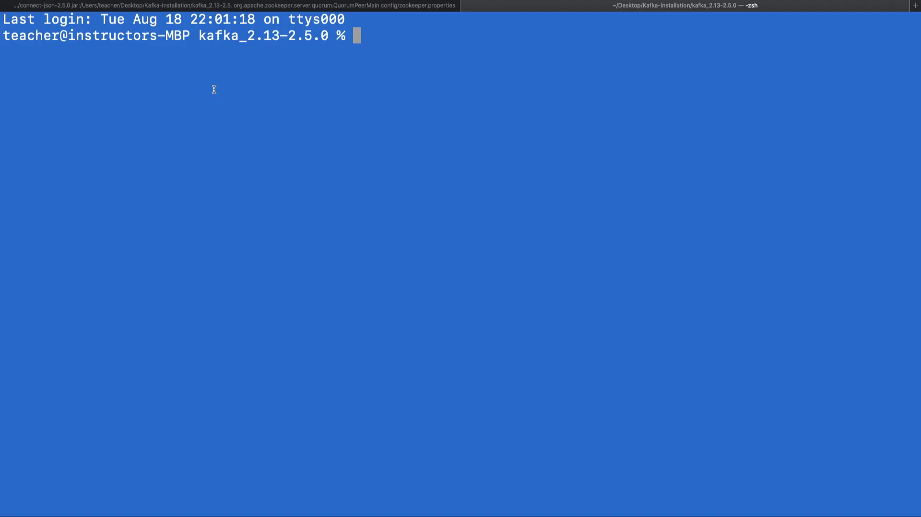
pyautogui.write('pwd')
pyautogui.press('Return')
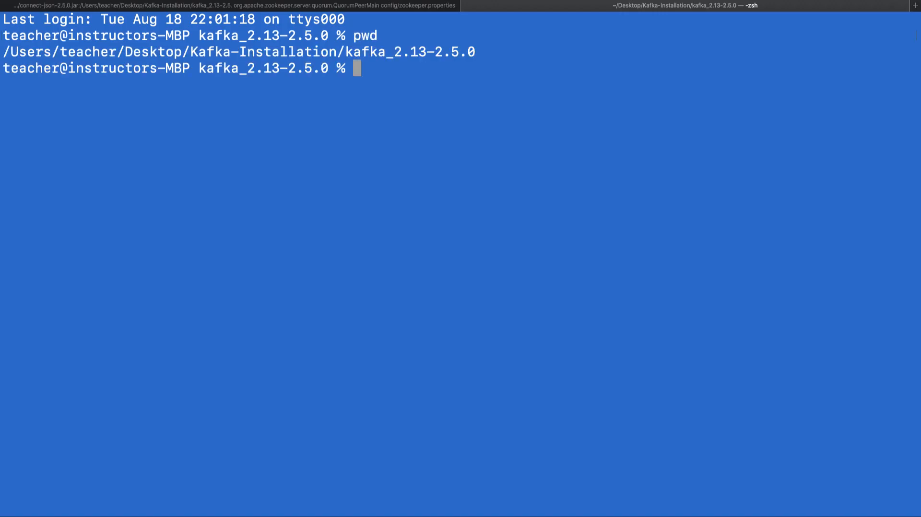
pyautogui.press('Return')
pyautogui.press('Return')
pyautogui.write('bin/kafka-server-start.sh config/server.properties')
pyautogui.press('Return')
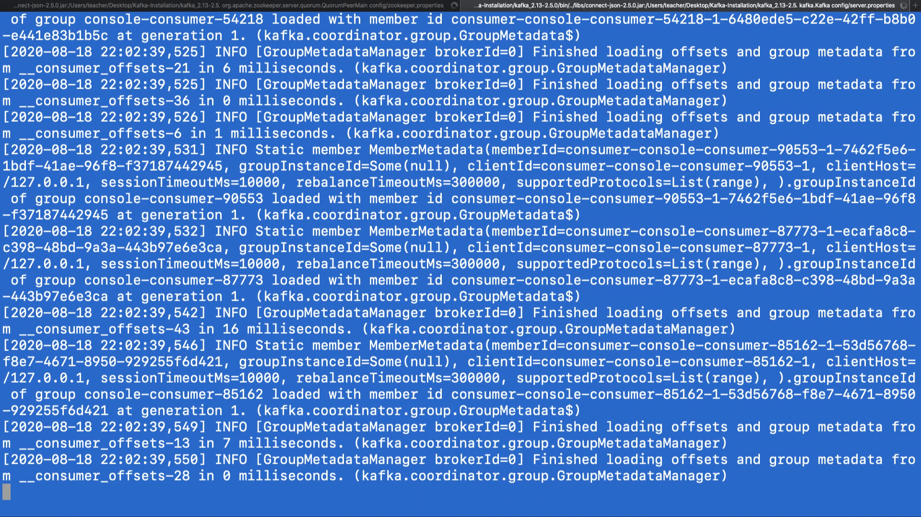
# - Create the ppeAvailabilityHospitalC topic from a new Silver Aerogel tab
pyautogui.click(70, 5)
pyautogui.moveTo(83, 25)
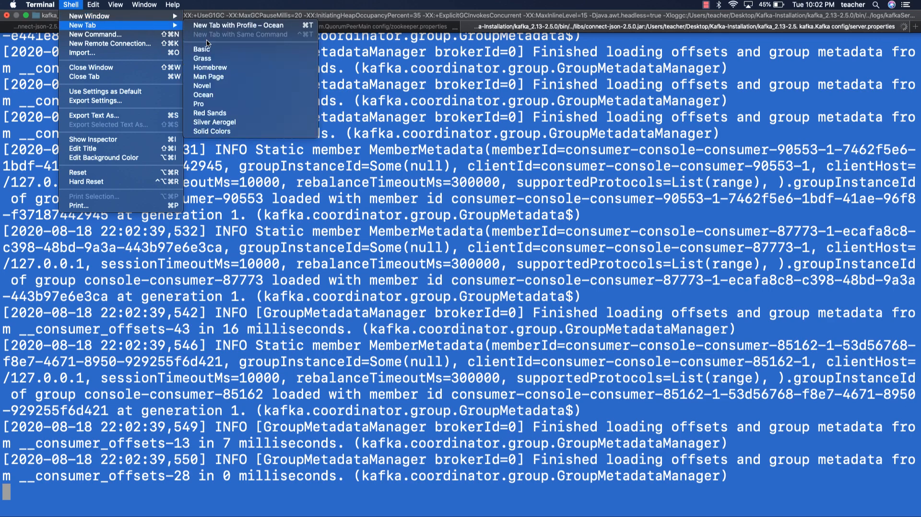
pyautogui.click(229, 120)
pyautogui.write('bin/kafka-topics.sh --zookeeper 127.0.0.1:2181 --topic ppeAvailabilityHospitalC --create --partitions 1 --replication-factor 1')
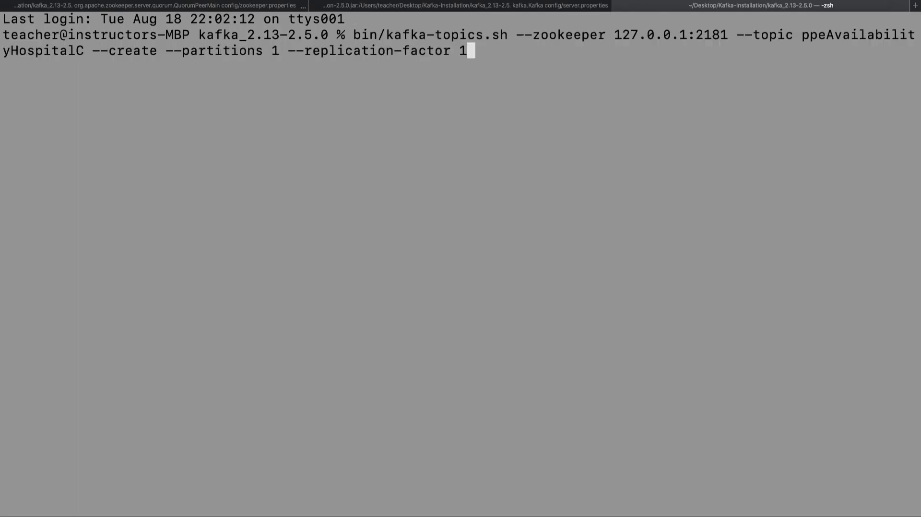
pyautogui.press('Return')
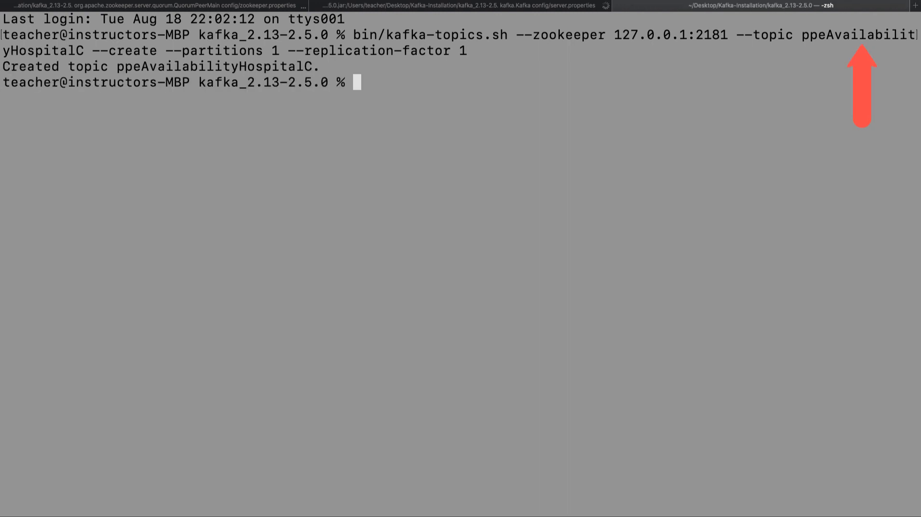
# - Describe the topic to confirm its single partition and load the hospital C JSON records into it
pyautogui.press('Return')
pyautogui.press('Return')
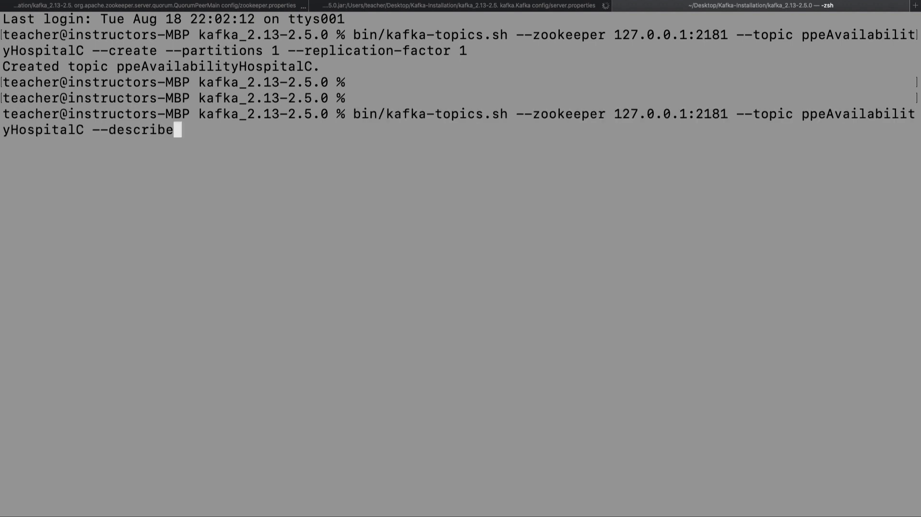
pyautogui.press('Return')
pyautogui.press('Return')
pyautogui.press('Return')
pyautogui.press('Return')
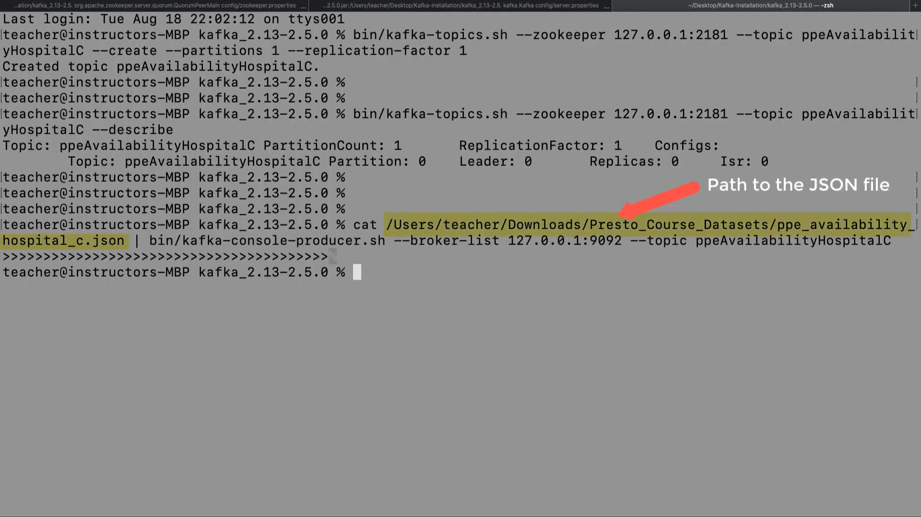
pyautogui.press('Return')
pyautogui.press('Return')
pyautogui.press('Return')
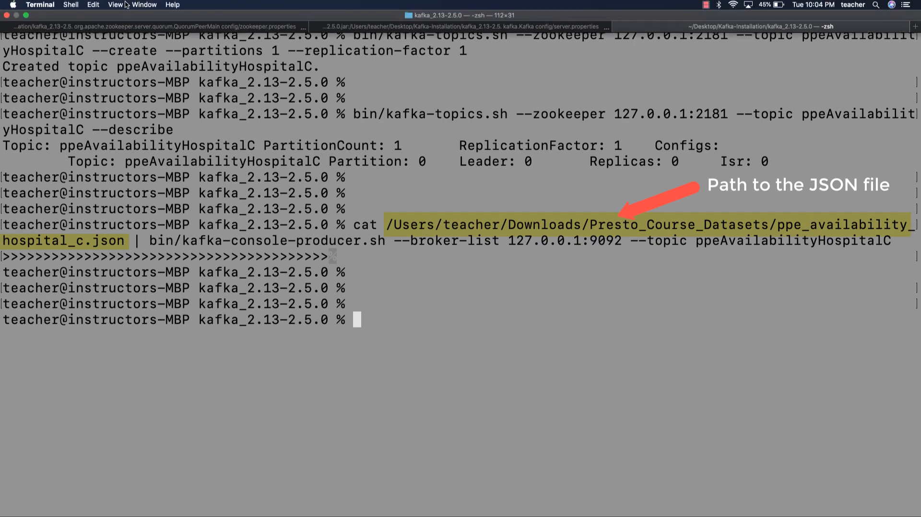
# - Consume ppeAvailabilityHospitalC from the beginning in a Red Sands tab, stopping after 39 messages
pyautogui.click(70, 5)
pyautogui.moveTo(97, 27)
pyautogui.click(209, 114)
pyautogui.write('bin/kafka-console-consumer.sh --bootstrap-server 127.0.0.1:9092 --topic ppeAvailabilityHospitalC --from-beginning')
pyautogui.press('Return')
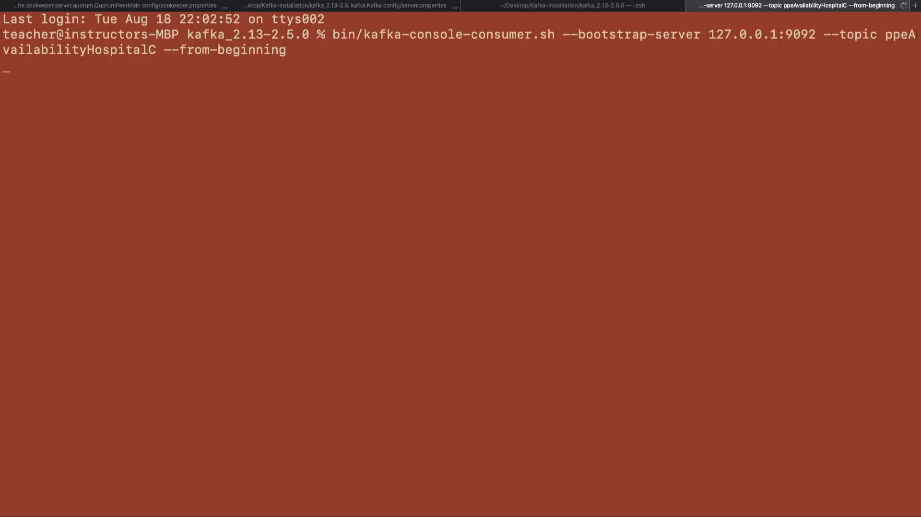
pyautogui.hotkey('ctrl', 'c')
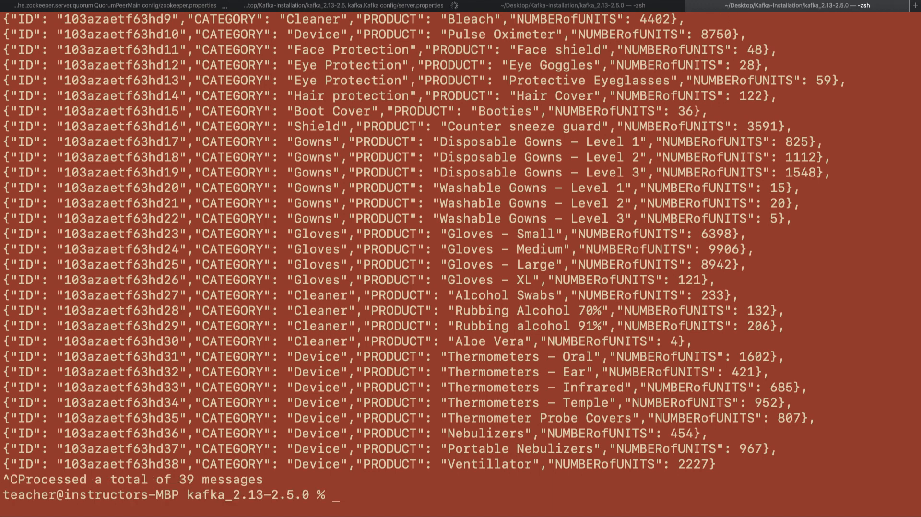
pyautogui.press('Return')
pyautogui.press('Return')
pyautogui.press('Return')
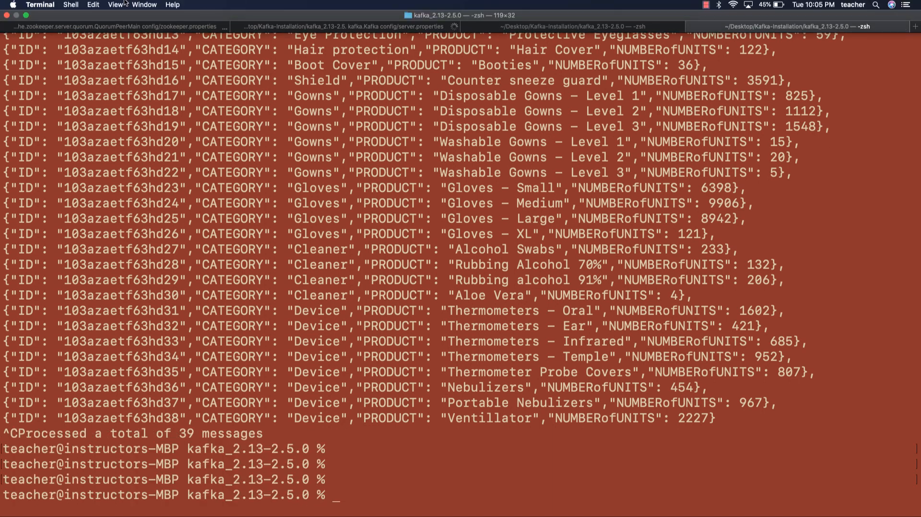
pyautogui.click(70, 4)
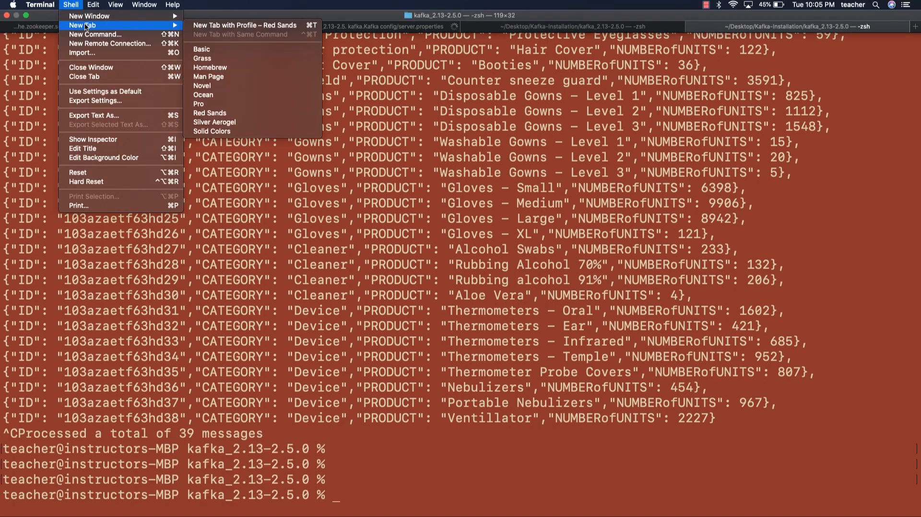
pyautogui.moveTo(83, 25)
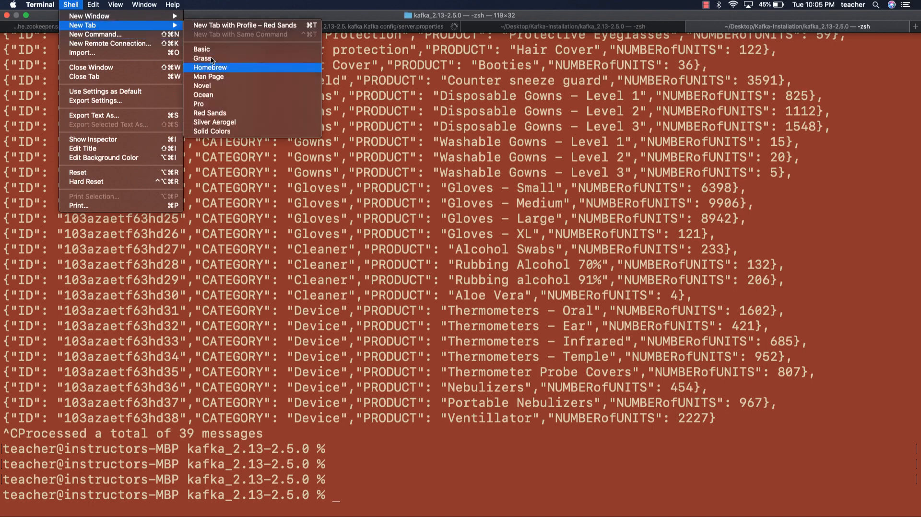
# - In presto-server-331, append ppeAvailabilityHospitalC to kafka.properties table names with vim and save
pyautogui.click(220, 88)
pyautogui.write('cd')
pyautogui.press('Return')
pyautogui.write('cd Desktop/Presto-Installation/presto-server-331')
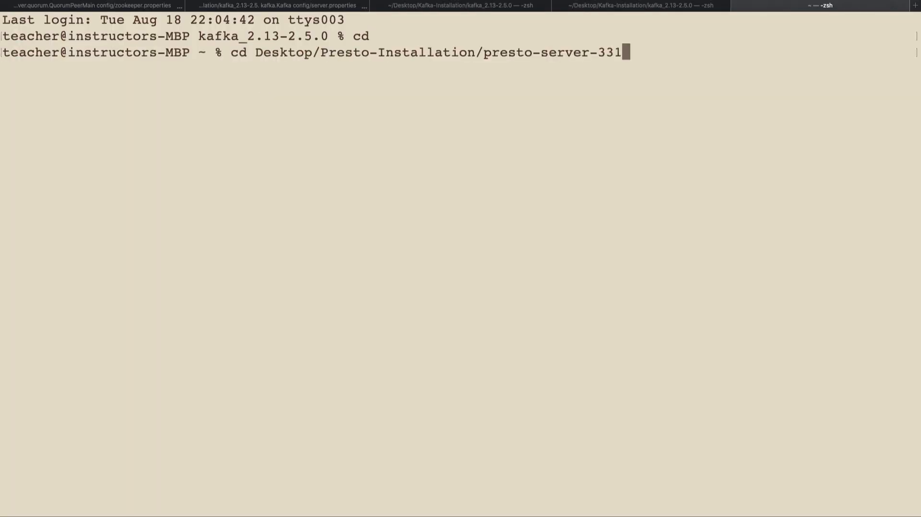
pyautogui.press('Return')
pyautogui.write('vim etc/catalog/kafka.properties')
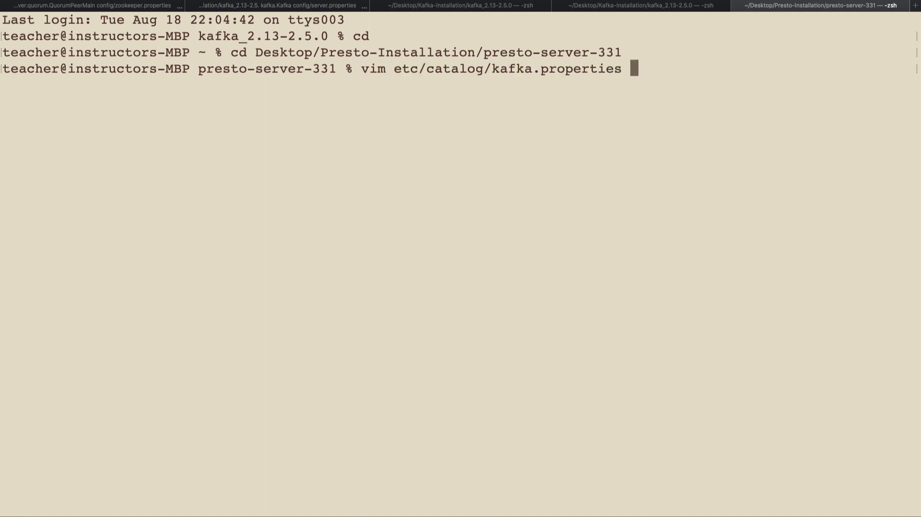
pyautogui.press('Return')
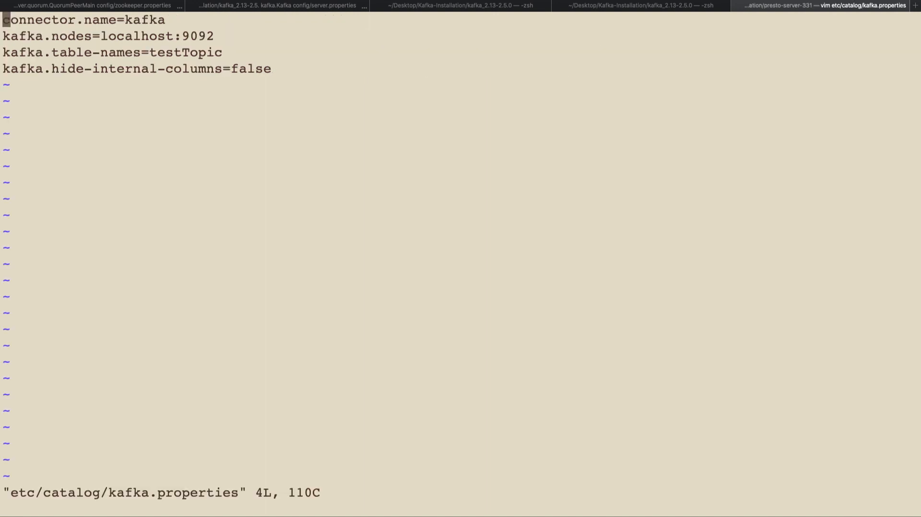
pyautogui.press('j')
pyautogui.press('j')
pyautogui.press('l')
pyautogui.press('l')
pyautogui.press('l')
pyautogui.press('l')
pyautogui.press('l')
pyautogui.press('l')
pyautogui.press('l')
pyautogui.press('l')
pyautogui.press('l')
pyautogui.press('l')
pyautogui.press('l')
pyautogui.press('l')
pyautogui.press('l')
pyautogui.press('l')
pyautogui.write('ames=testTopic,ppeAvailabilityHospitalC')
pyautogui.press('Escape')
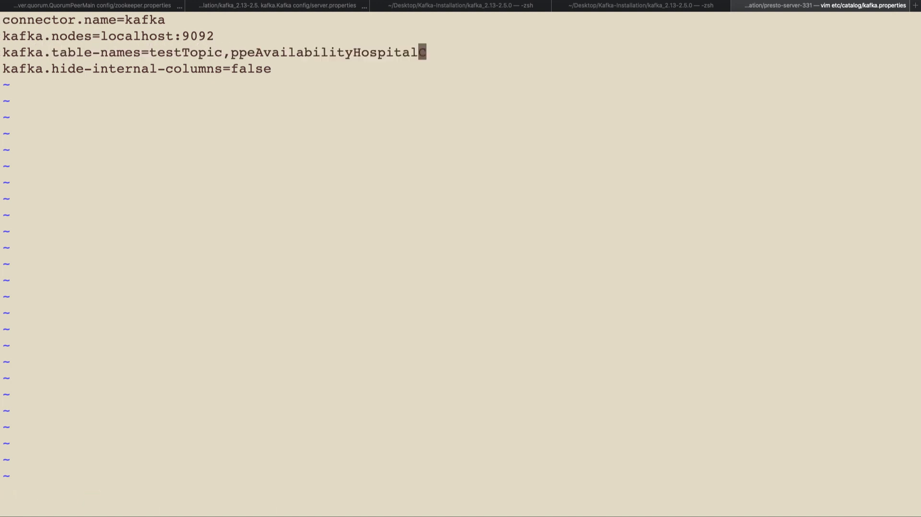
pyautogui.press('j')
pyautogui.write(':wq')
pyautogui.press('Return')
# - Check Presto status with sudo bin/launcher.py, start the server and confirm it runs as 42297
pyautogui.press('Return')
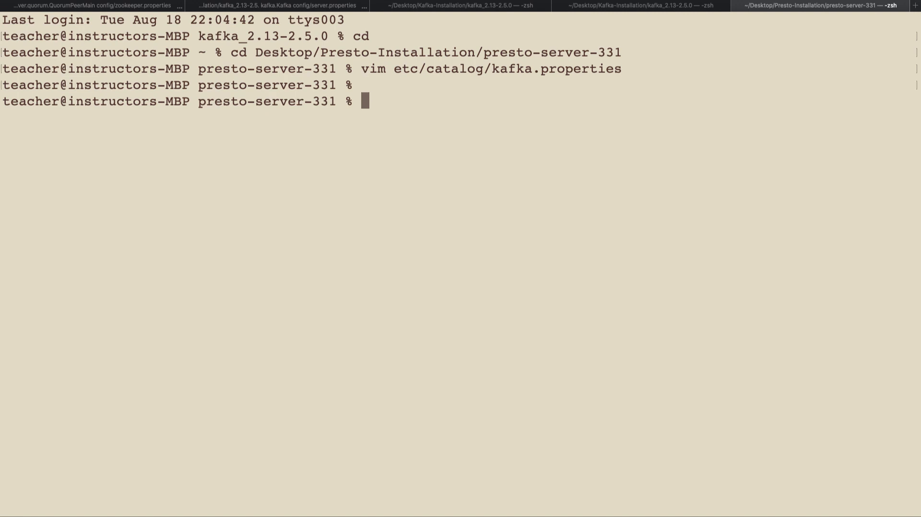
pyautogui.press('Return')
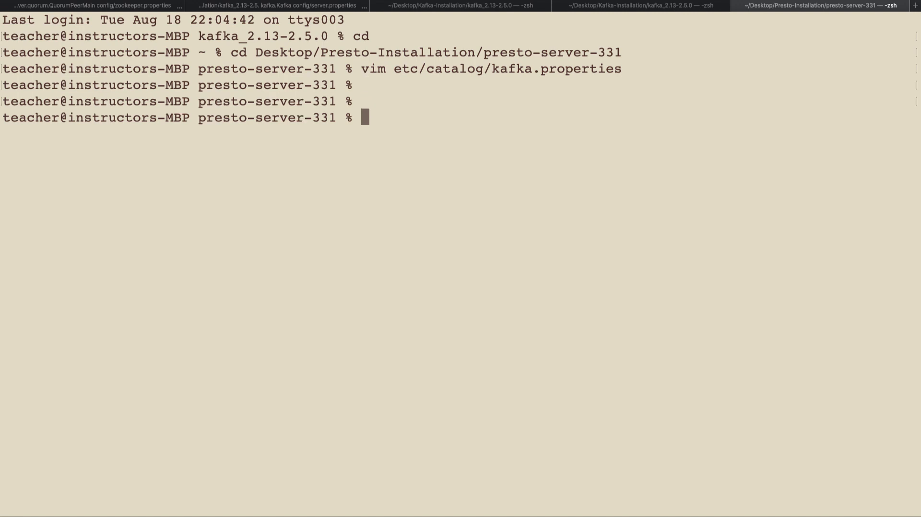
pyautogui.press('super+v')
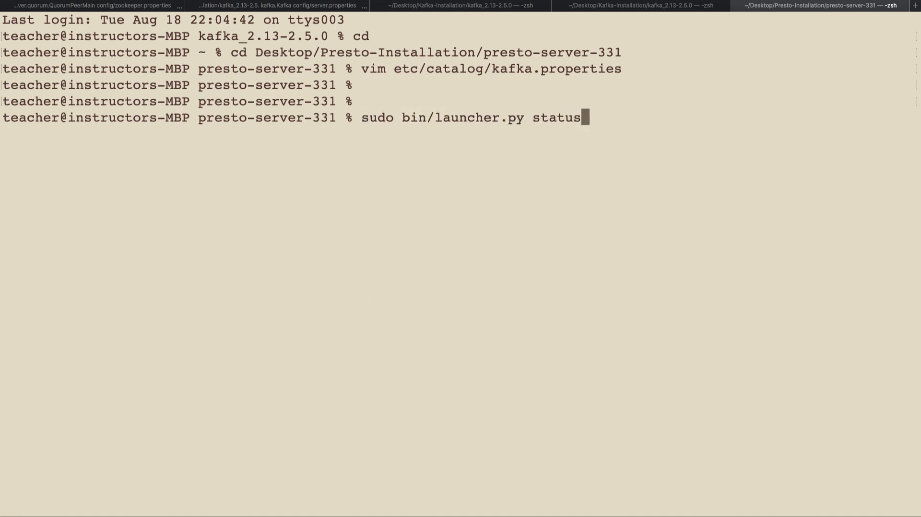
pyautogui.press('Return')
pyautogui.press('Return')
pyautogui.press('Up')
pyautogui.press('BackSpace')
pyautogui.press('BackSpace')
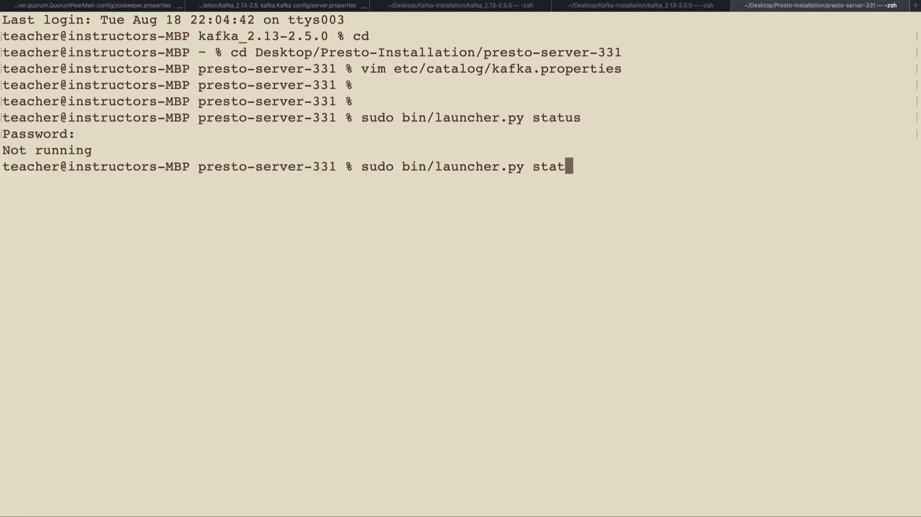
pyautogui.press('BackSpace')
pyautogui.write('rt')
pyautogui.press('Return')
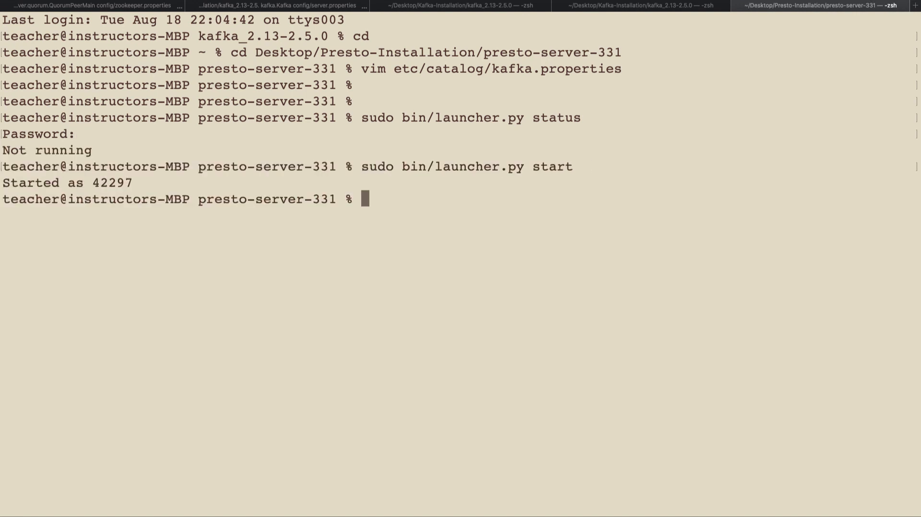
pyautogui.press('Up')
pyautogui.press('Up')
pyautogui.press('Return')
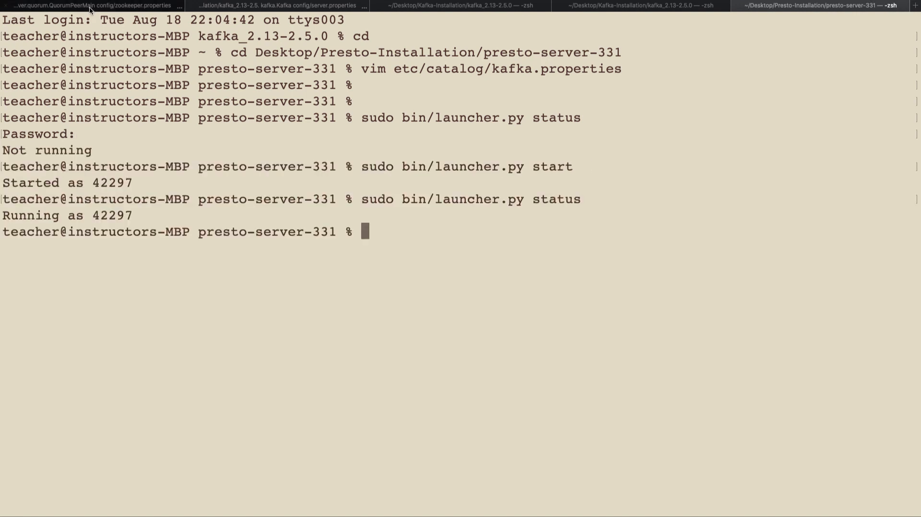
pyautogui.click(71, 5)
pyautogui.moveTo(82, 25)
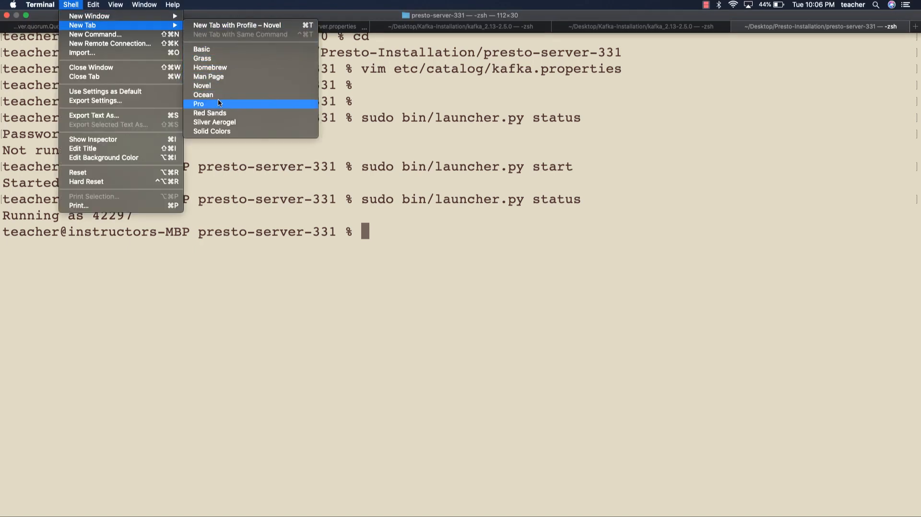
# - Move up to the Presto-Installation folder in a new tab and list its contents
pyautogui.click(223, 58)
pyautogui.write('pwd')
pyautogui.press('Return')
pyautogui.write('cd ..')
pyautogui.press('Return')
pyautogui.write('ls')
pyautogui.press('Return')
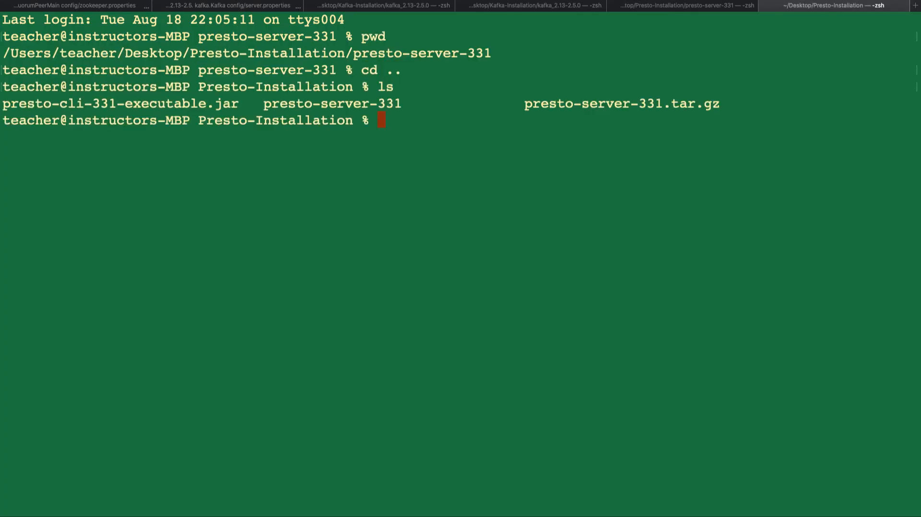
pyautogui.write('./presto-cli-331-executable.jar --server localhost:8080')
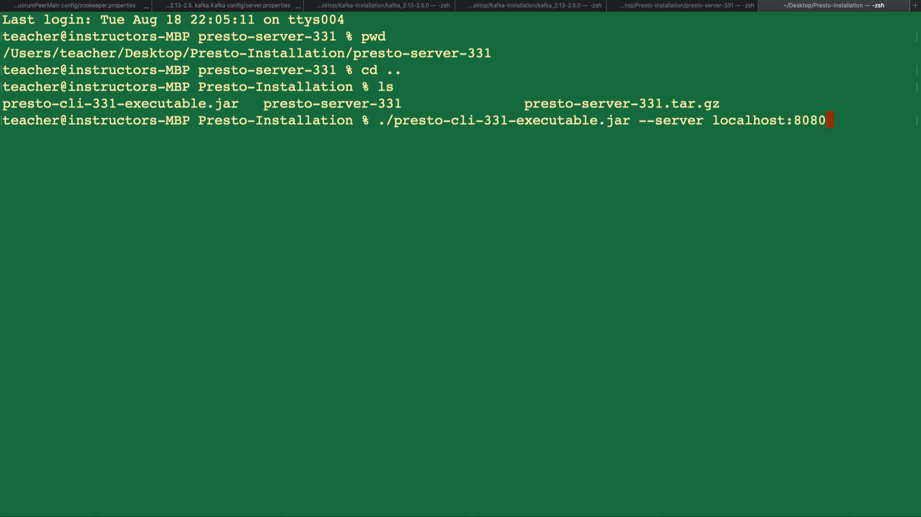
# - Launch presto-cli-331 against localhost:8080 and list catalogs, Kafka schemas and kafka.default tables
pyautogui.press('Return')
pyautogui.press('Return')
pyautogui.press('Return')
pyautogui.write('show catalogs;')
pyautogui.press('Return')
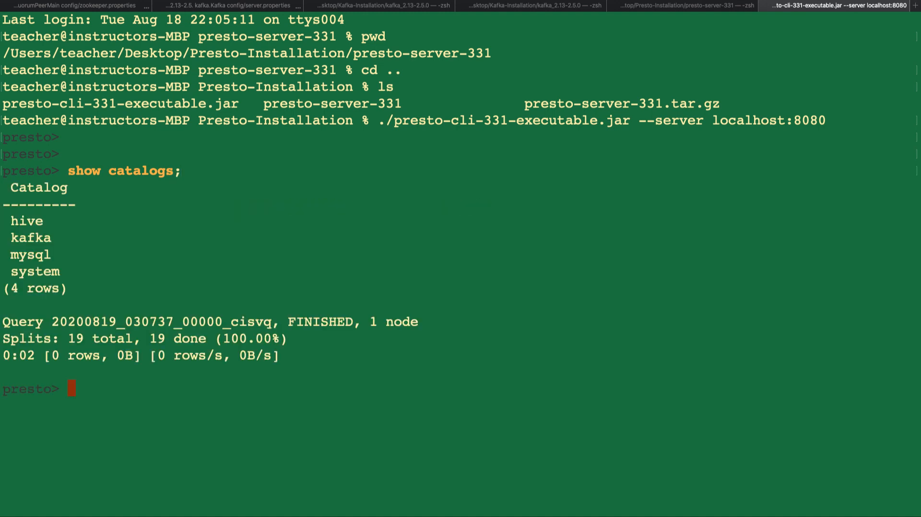
pyautogui.write('show schemas from kafka;')
pyautogui.press('Return')
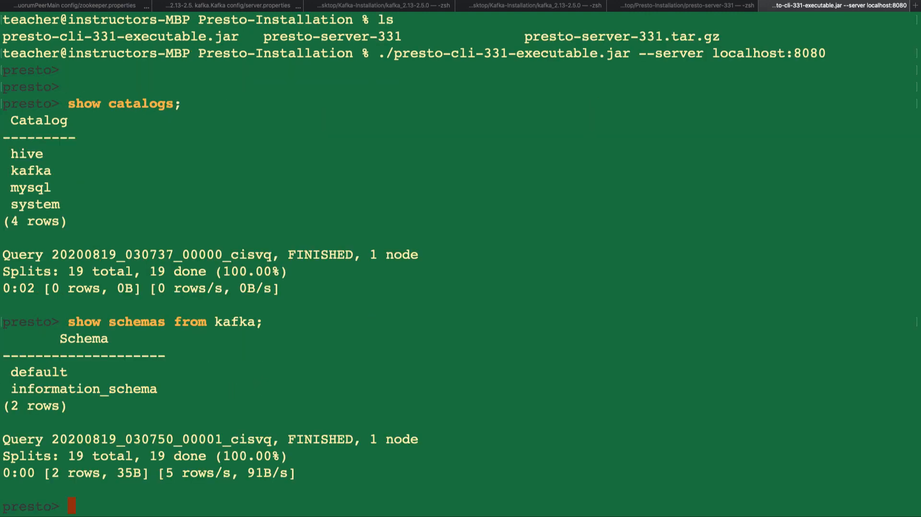
pyautogui.write('show tables from kafka.default;')
pyautogui.press('Return')
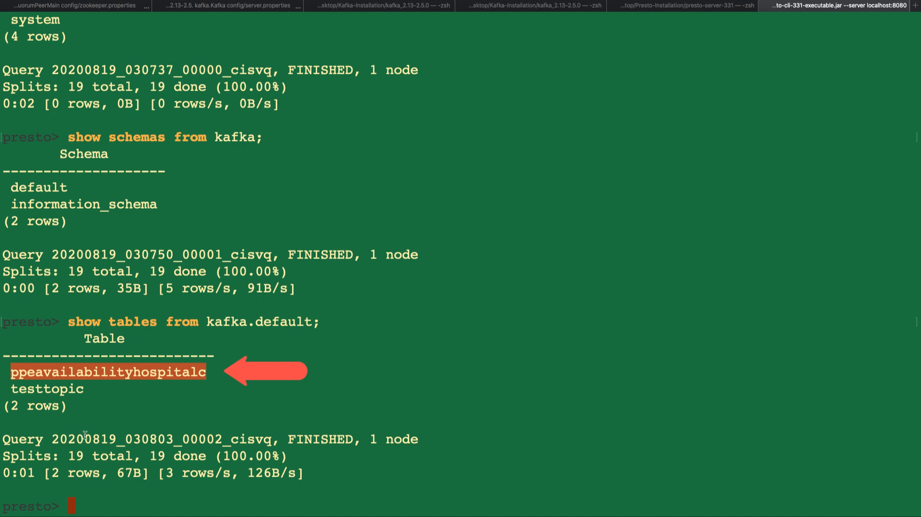
pyautogui.write('select * from kafka.default.ppeavailabilityhospitalc limit 20;')
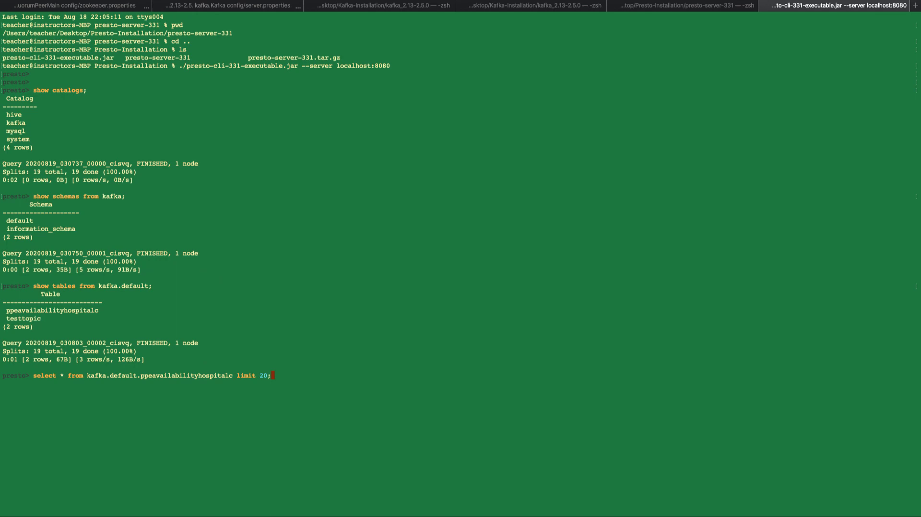
# - Run select * from kafka.default.ppeavailabilityhospitalc limit 20 and enlarge the text to read the JSON rows
pyautogui.press('Return')
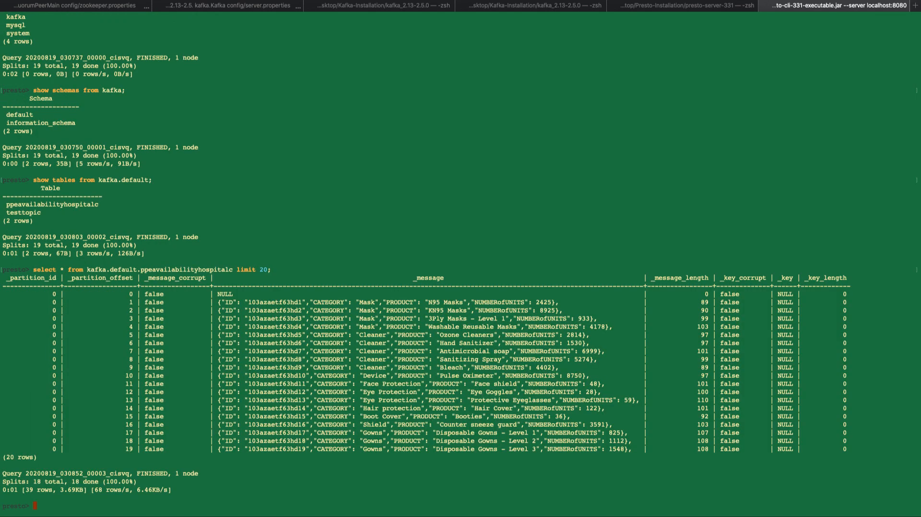
pyautogui.press('super+equal')
pyautogui.press('super+minus')
pyautogui.press('Return')
pyautogui.press('Return')
pyautogui.press('Return')
pyautogui.press('Return')
pyautogui.press('Return')
pyautogui.press('super+equal')
pyautogui.press('super+equal')
pyautogui.press('super+equal')
pyautogui.press('super+equal')
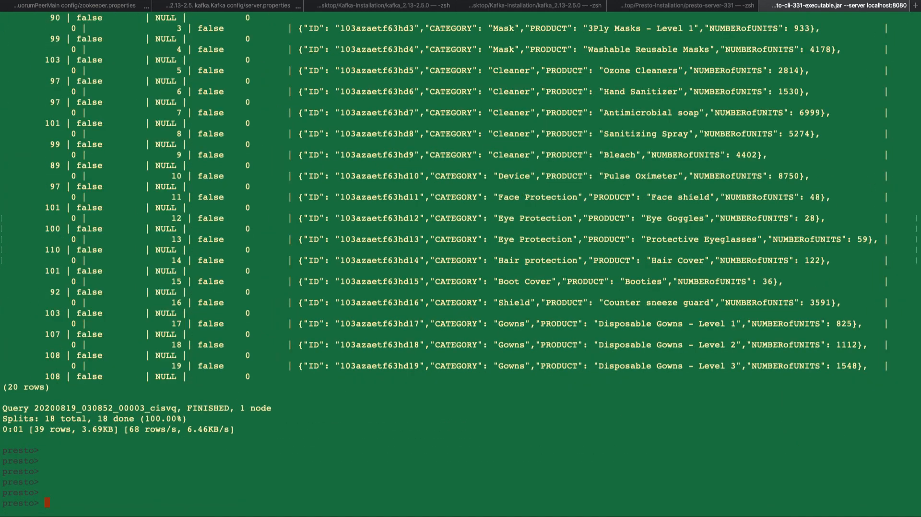
pyautogui.press('super+equal')
pyautogui.press('super+equal')
pyautogui.press('super+equal')
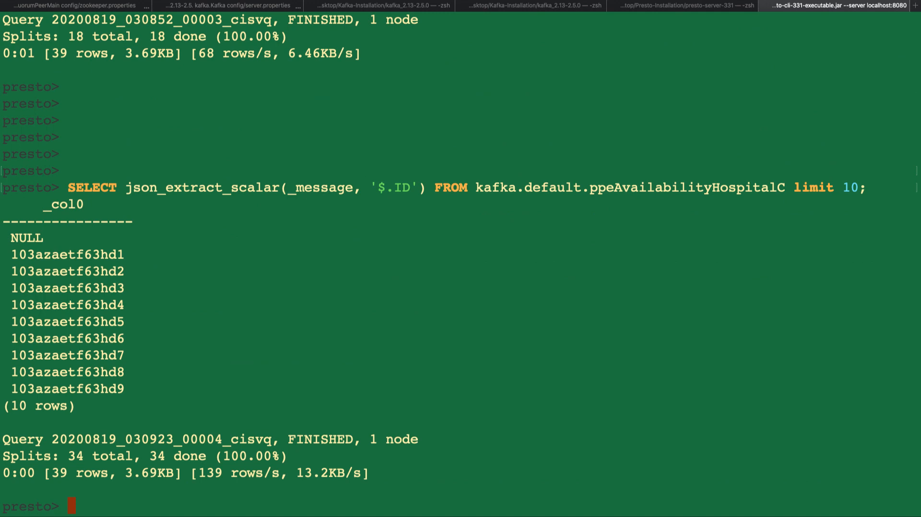
# - Run json_extract_scalar queries for '$.CATEGORY', '$.PRODUCT' and '$.NUMBERofUNITS' with limit 10
pyautogui.press('Return')
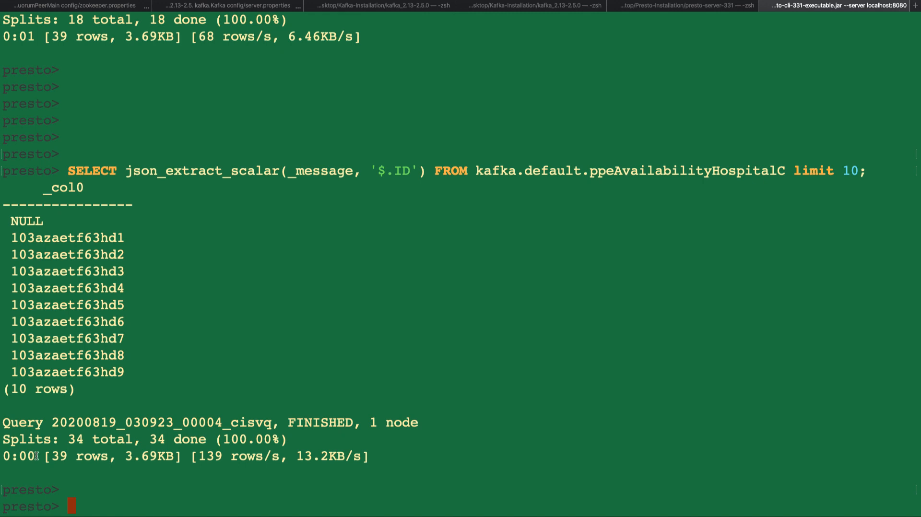
pyautogui.write("SELECT json_extract_scalar(_message, '$.CATEGORY') FROM kafka.default.ppeAvailabilityHospitalC limit 10;")
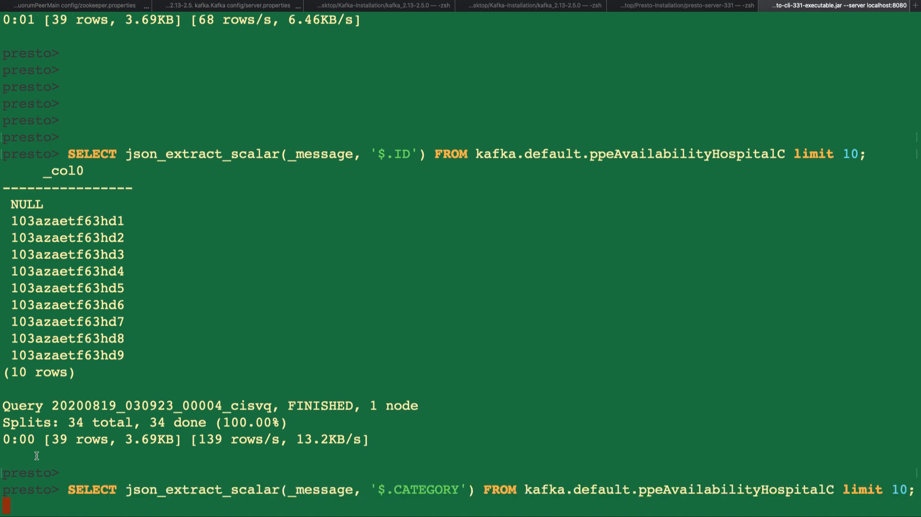
pyautogui.press('Return')
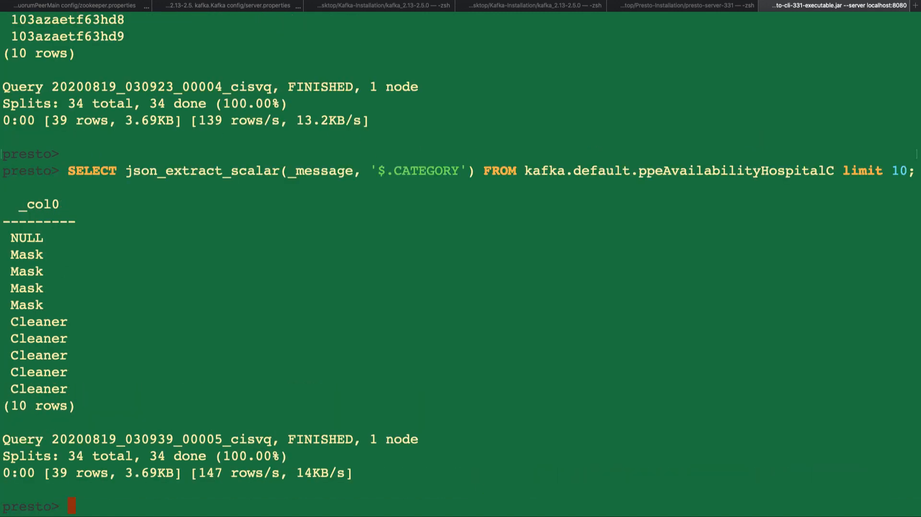
pyautogui.press('Return')
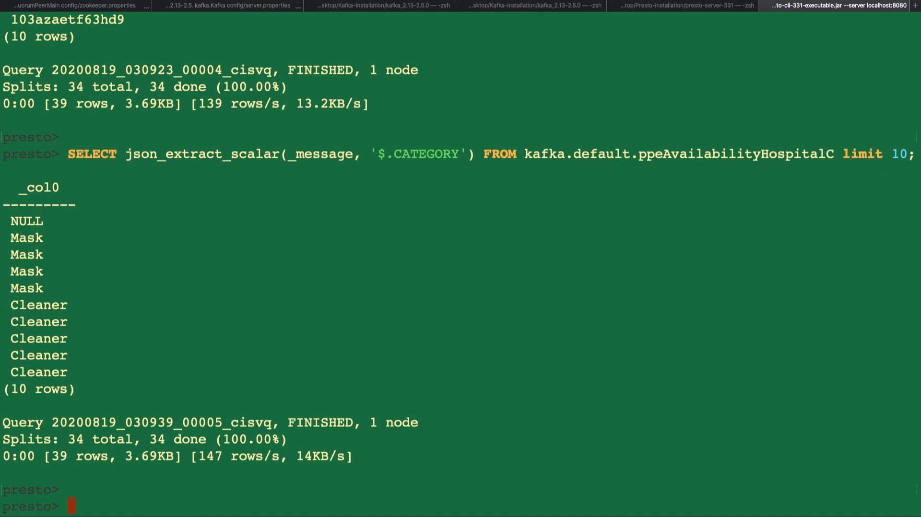
pyautogui.press('Return')
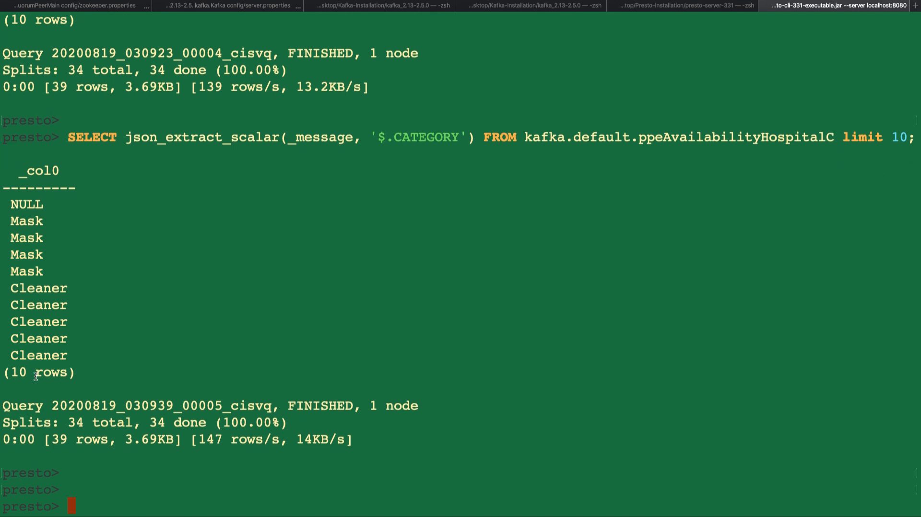
pyautogui.write("SELECT json_extract_scalar(_message, '$.PRODUCT') FROM kafka.default.ppeAvailabilityHospitalC limit 10;")
pyautogui.press('Return')
pyautogui.write("SELECT json_extract_scalar(_message, '$.NUMBERofUNITS') FROM kafka.default.ppeAvailabilityHospitalC limit 10;")
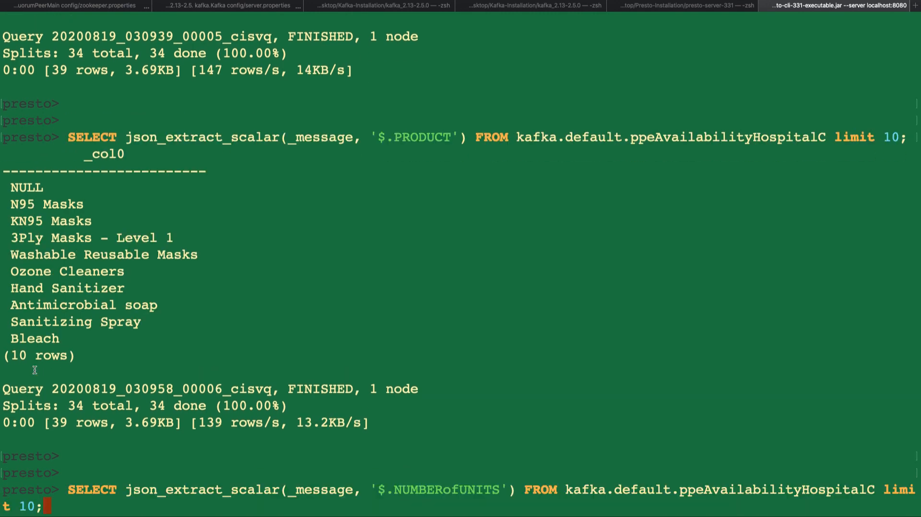
pyautogui.press('Return')
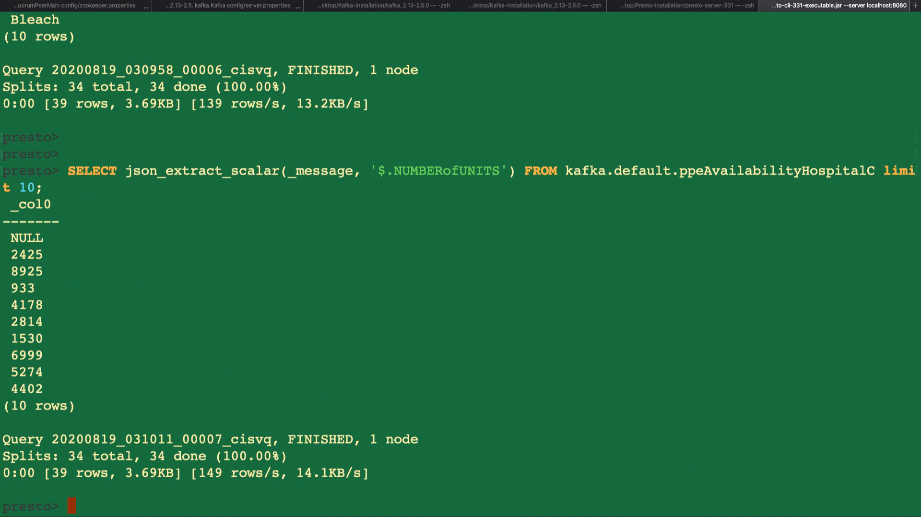
pyautogui.press('Return')
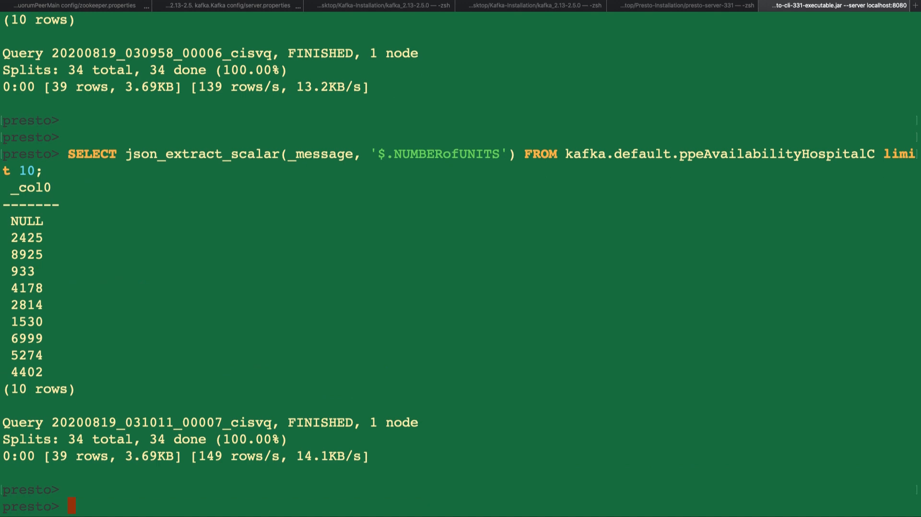
pyautogui.write("SELECT sum(cast(json_extract_scalar(_message, '$.NUMBERofUNITS') AS double)) FROM kafka.default.ppeAvailabilityHospitalC LIMIT 10;")
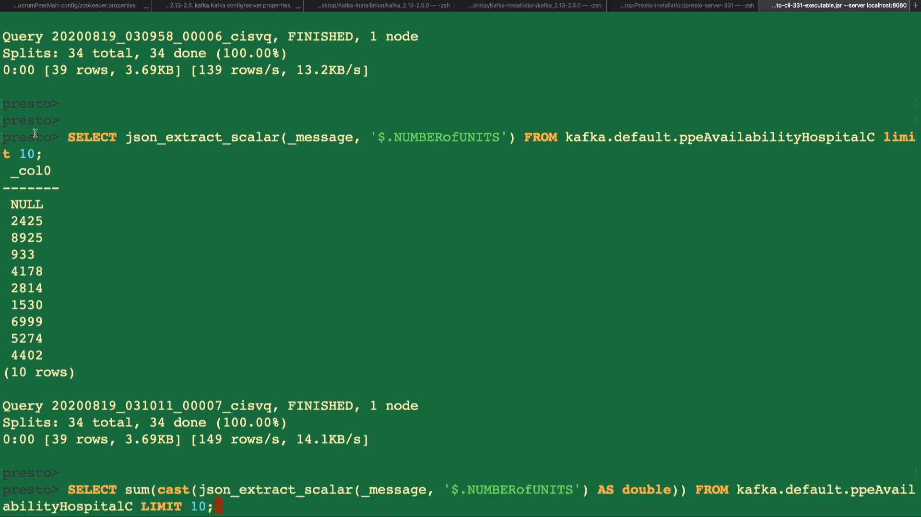
# - Sum NUMBERofUNITS cast to double without the limit (87696.0), then for PRODUCT='N95 Masks' (2425.0)
pyautogui.press('Return')
pyautogui.press('Up')
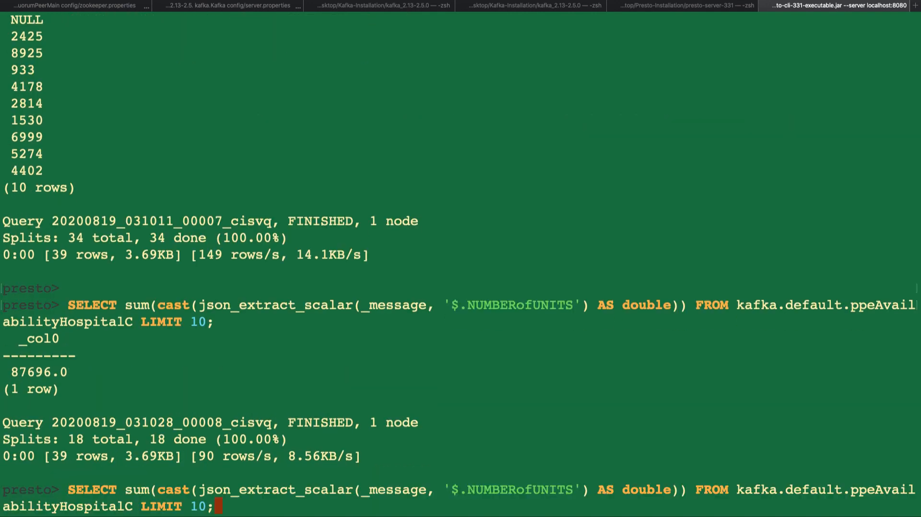
pyautogui.press('Left')
pyautogui.press('BackSpace')
pyautogui.press('BackSpace')
pyautogui.press('BackSpace')
pyautogui.press('BackSpace')
pyautogui.press('BackSpace')
pyautogui.press('BackSpace')
pyautogui.press('Return')
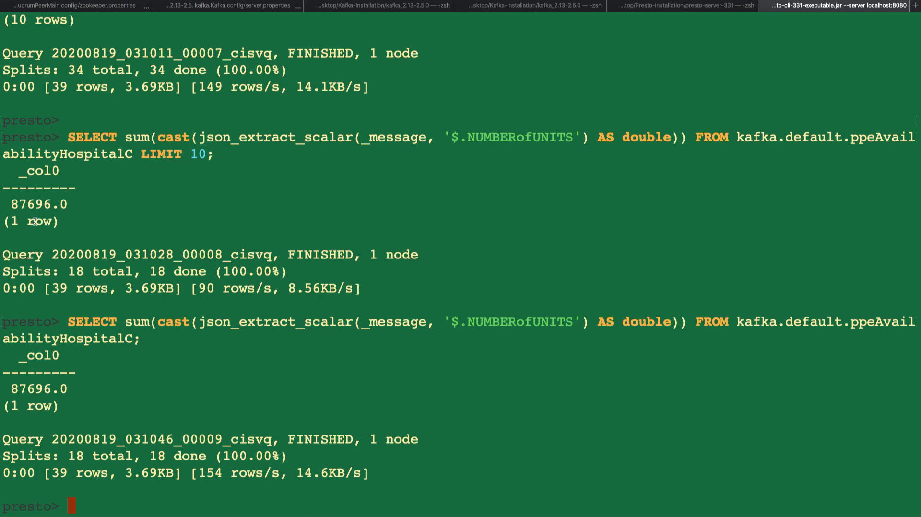
pyautogui.write("SELECT sum(cast(json_extract_scalar(_message, '$.NUMBERofUNITS') AS double)) FROM kafka.default.ppeAvailabilityHospitalC WHERE json_extract_scalar(_message, '$.PRODUCT')='N95 Masks';")
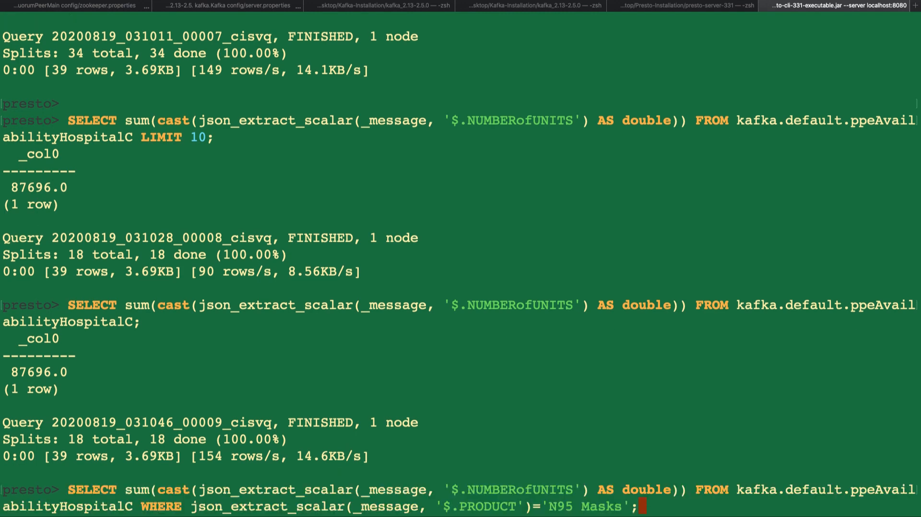
pyautogui.press('Return')
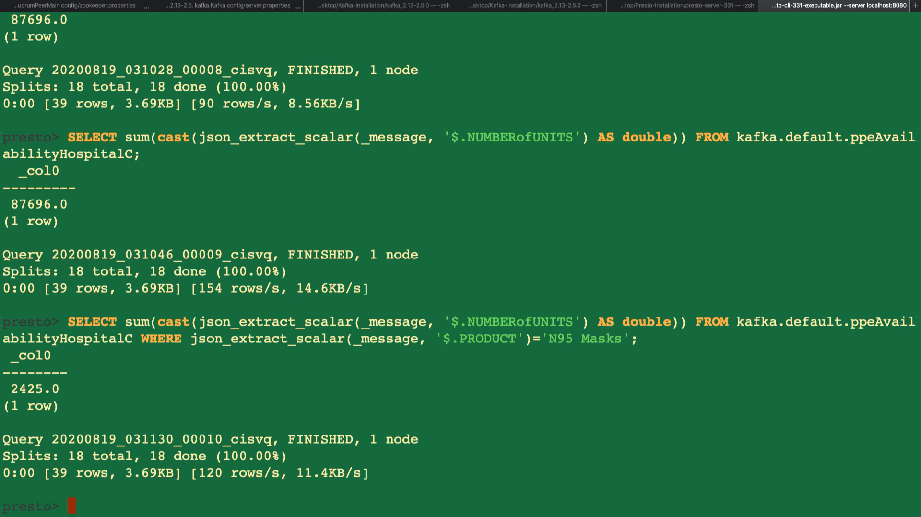
pyautogui.write("SELECT json_extract_scalar(_message, '$.NUMBERofUNITS') FROM kafka.default.ppeAvailabilityHospitalC WHERE json_extract_scalar(_message, '$.PRODUCT')='N95 Masks';")
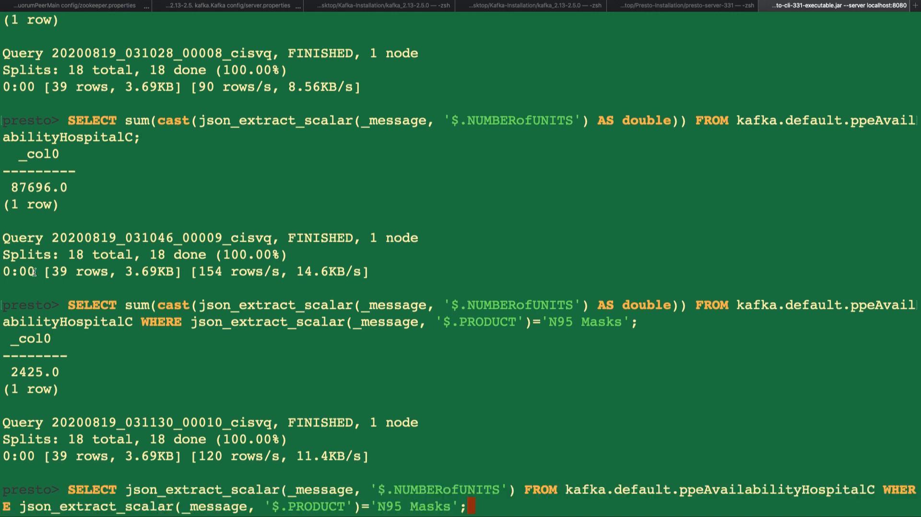
# - List units for N95 Masks and for CATEGORY='Mask' (2425, 8925, 933, 4178), then total Mask at 16461.0
pyautogui.press('Return')
pyautogui.press('Return')
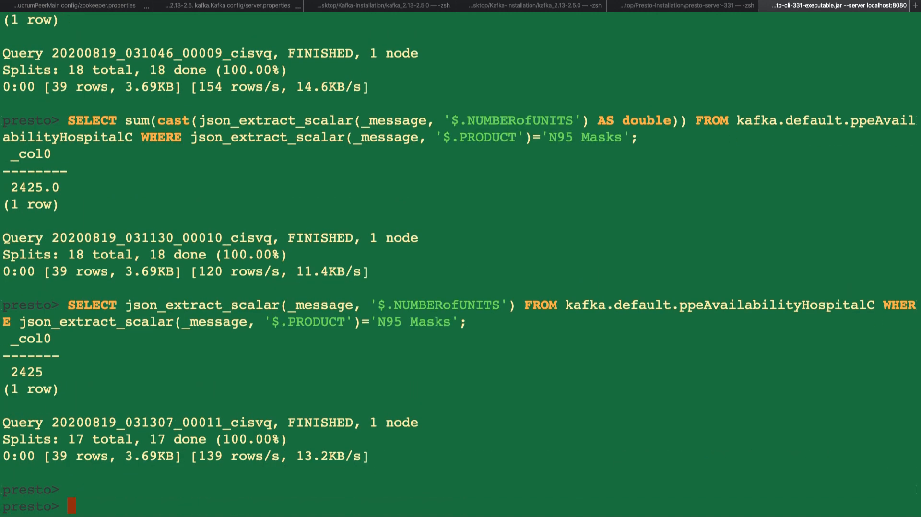
pyautogui.moveTo(45, 372); pyautogui.dragTo(11, 372)
pyautogui.moveTo(60, 187); pyautogui.dragTo(45, 187)
pyautogui.click(72, 193)
pyautogui.write("SELECT json_extract_scalar(_message, '$.NUMBERofUNITS') FROM kafka.default.ppeAvailabilityHospitalC WHERE json_extract_scalar(_message, '$.CATEGORY')='Mask';")
pyautogui.press('Return')
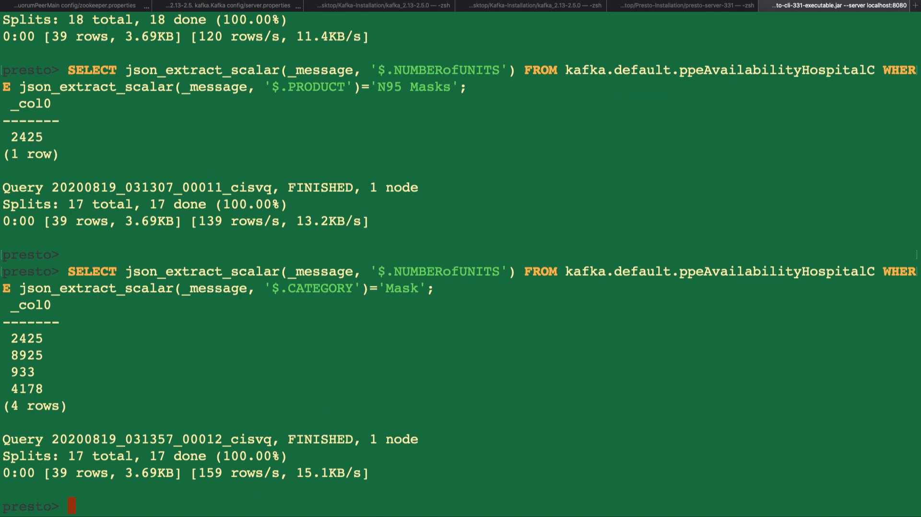
pyautogui.write("SELECT sum(cast(json_extract_scalar(_message, '$.NUMBERofUNITS') AS double)) FROM kafka.default.ppeAvailabilityHospitalC WHERE json_extract_scalar(_message, '$.CATEGORY')='Mask'")
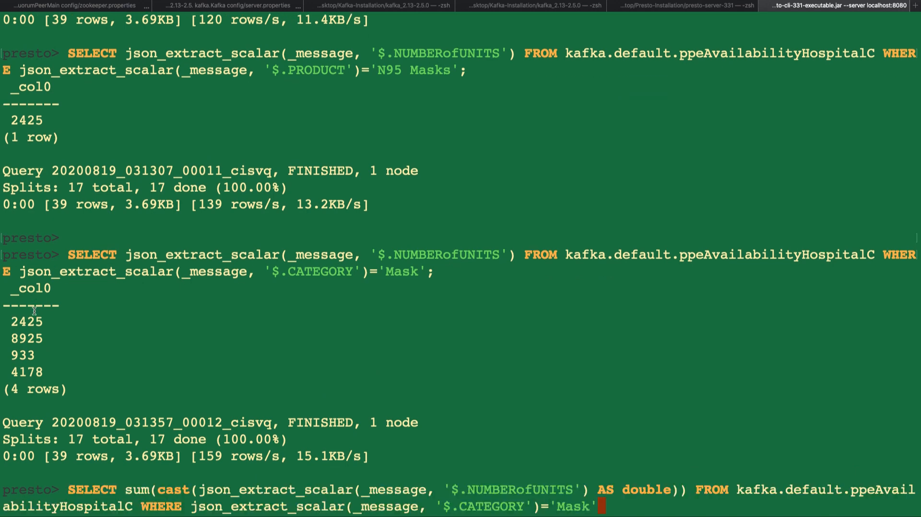
pyautogui.write(';')
pyautogui.press('Return')
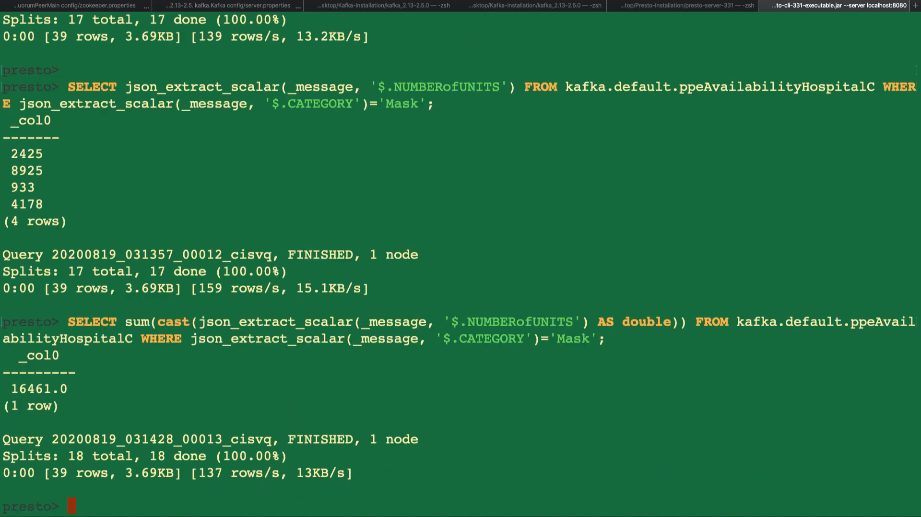